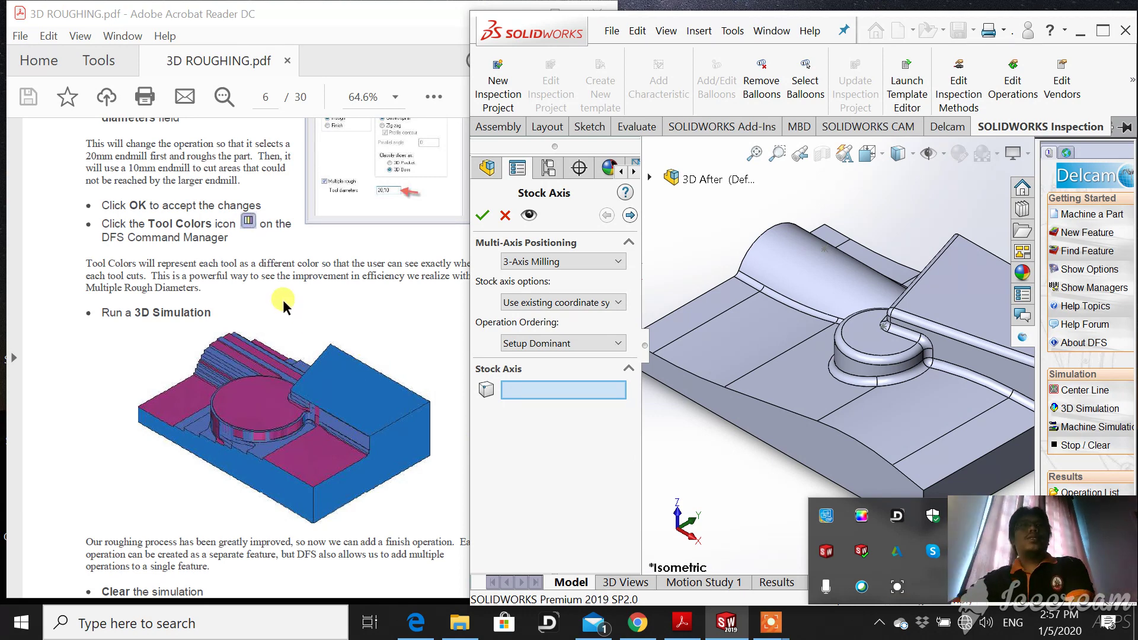
# Scroll 3D ROUGHING.pdf back to page 3's '201 – 3D Milling Overview' introduction
pyautogui.click(301, 278)
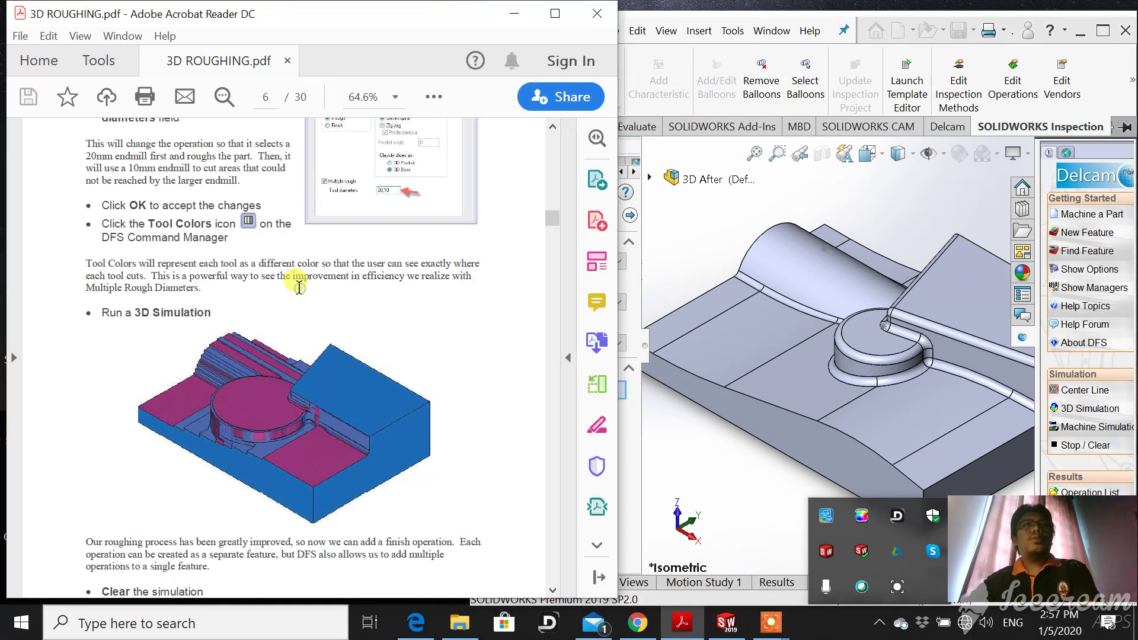
pyautogui.scroll(3, 403, 344)
pyautogui.scroll(10, 422, 482)
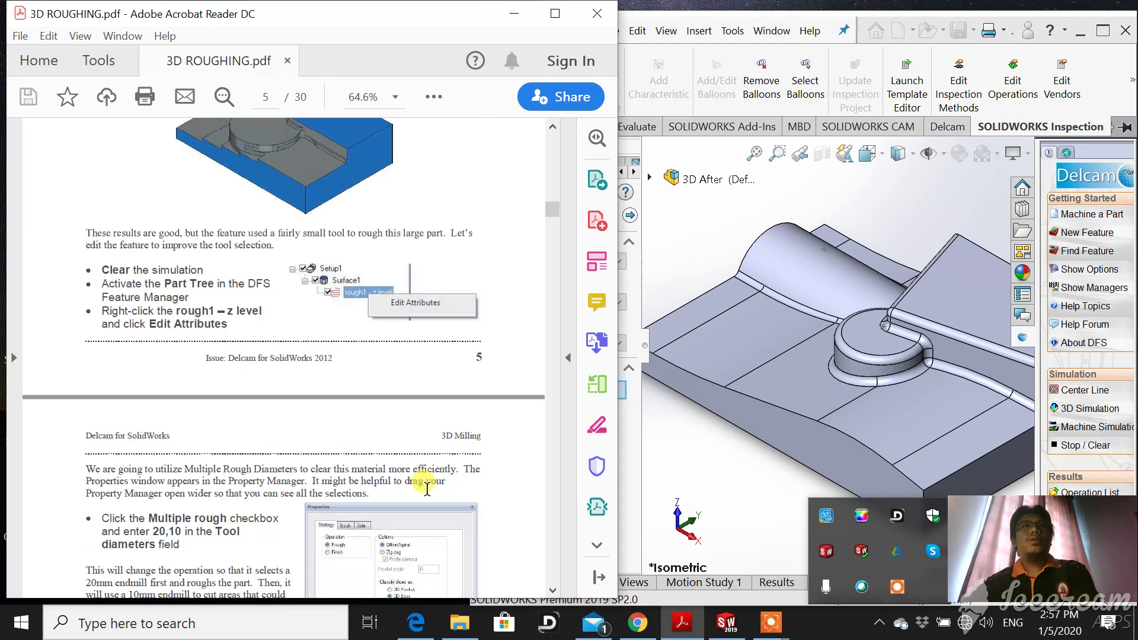
pyautogui.scroll(14, 427, 488)
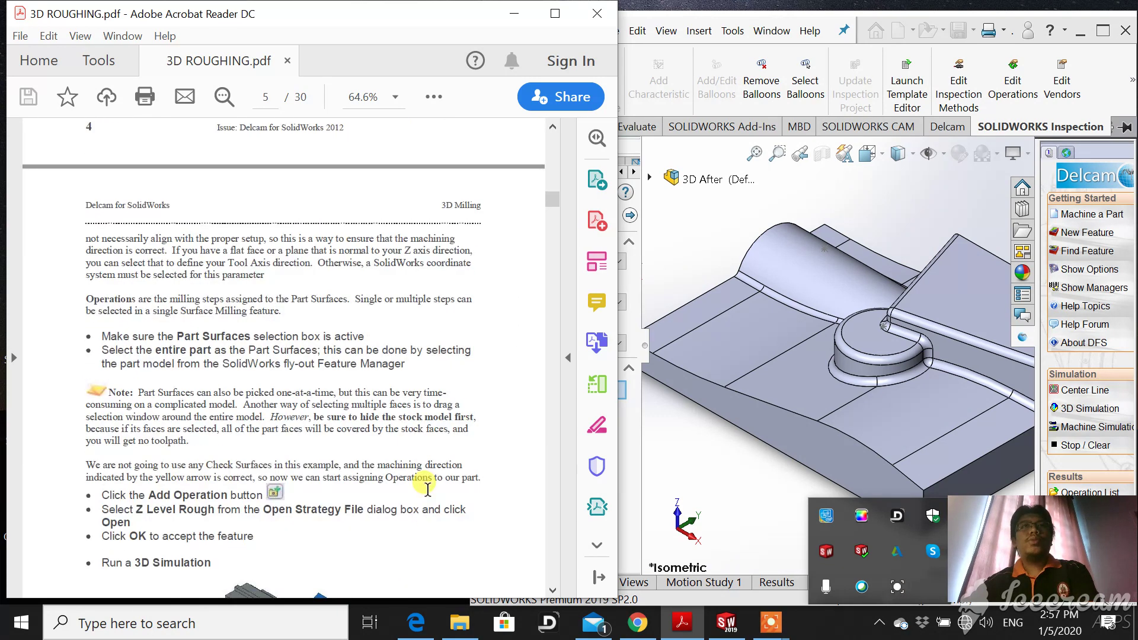
pyautogui.scroll(15, 429, 491)
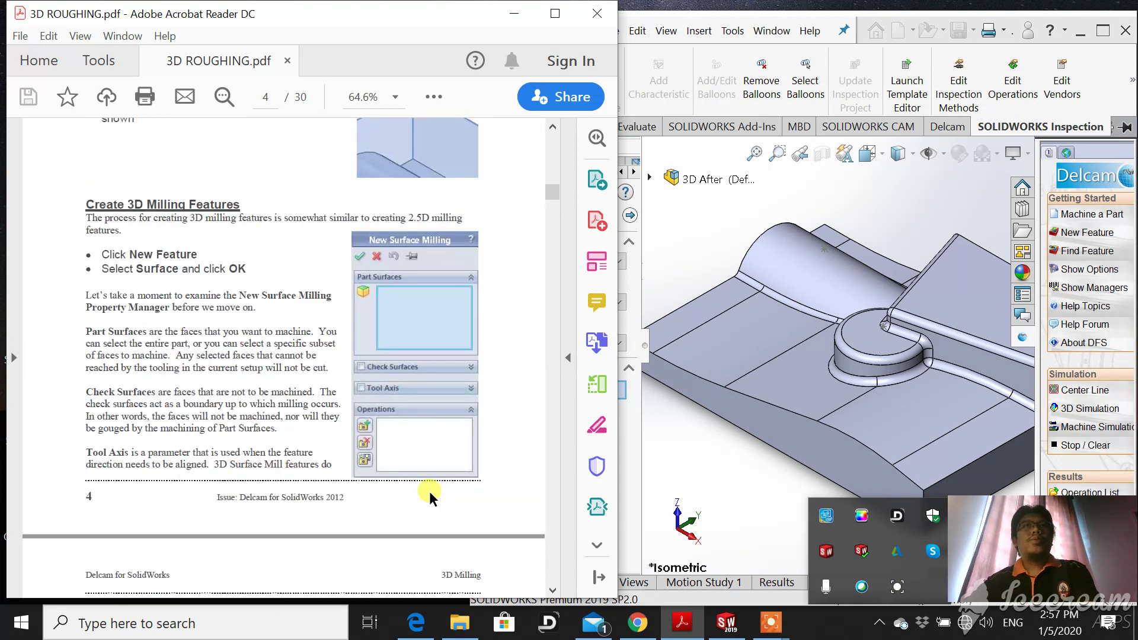
pyautogui.scroll(8, 429, 490)
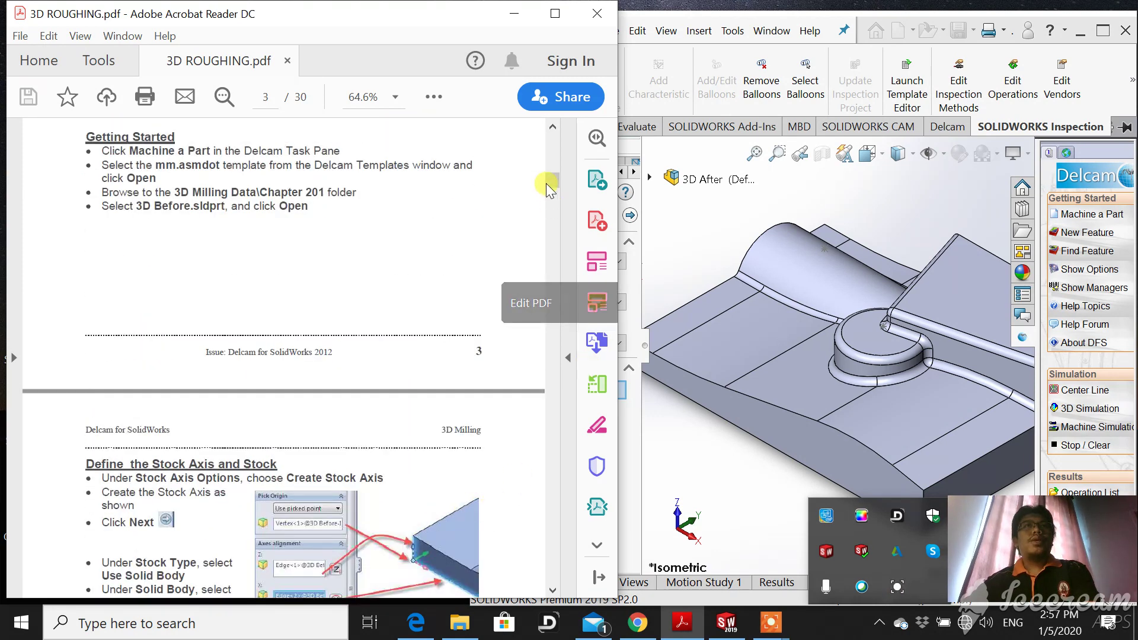
pyautogui.moveTo(549, 181)
pyautogui.mouseDown()
pyautogui.moveTo(557, 132)
pyautogui.moveTo(555, 170)
pyautogui.mouseUp()
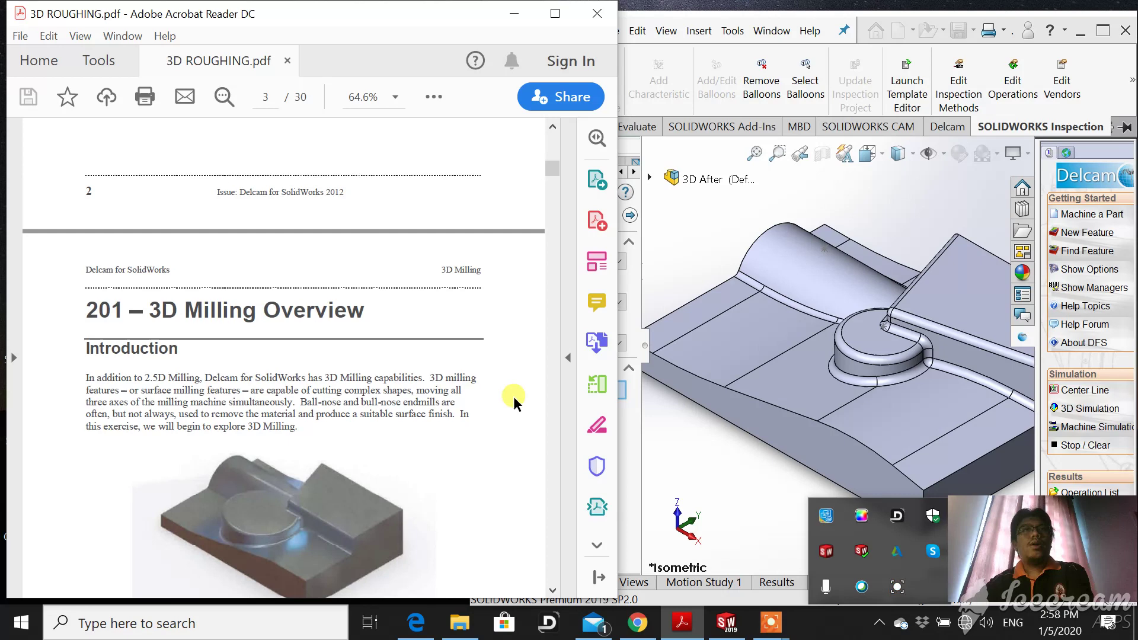
# Scroll to page 3's Note and Getting Started steps for machining 3D Before.sldprt
pyautogui.scroll(-1, 513, 395)
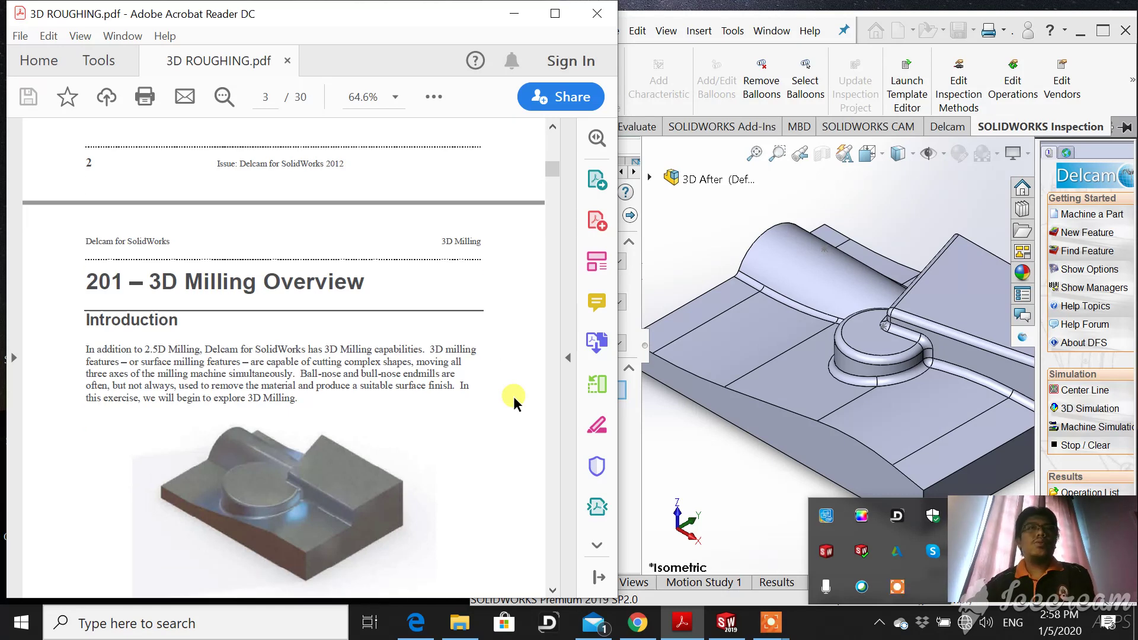
pyautogui.scroll(-4, 513, 396)
pyautogui.scroll(-8, 513, 396)
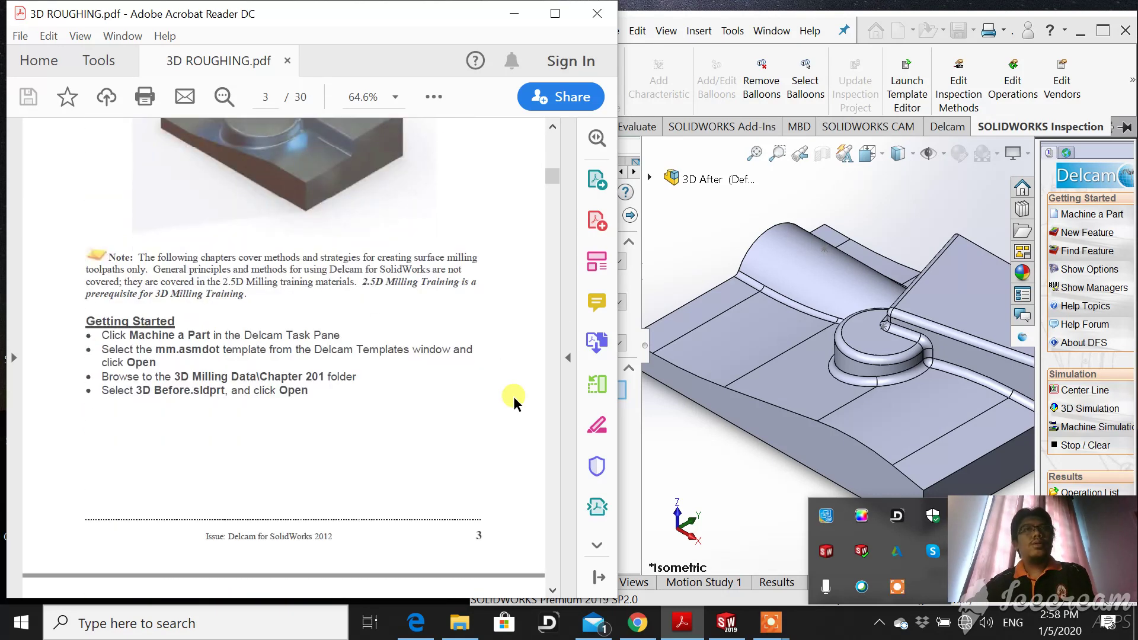
pyautogui.scroll(2, 513, 396)
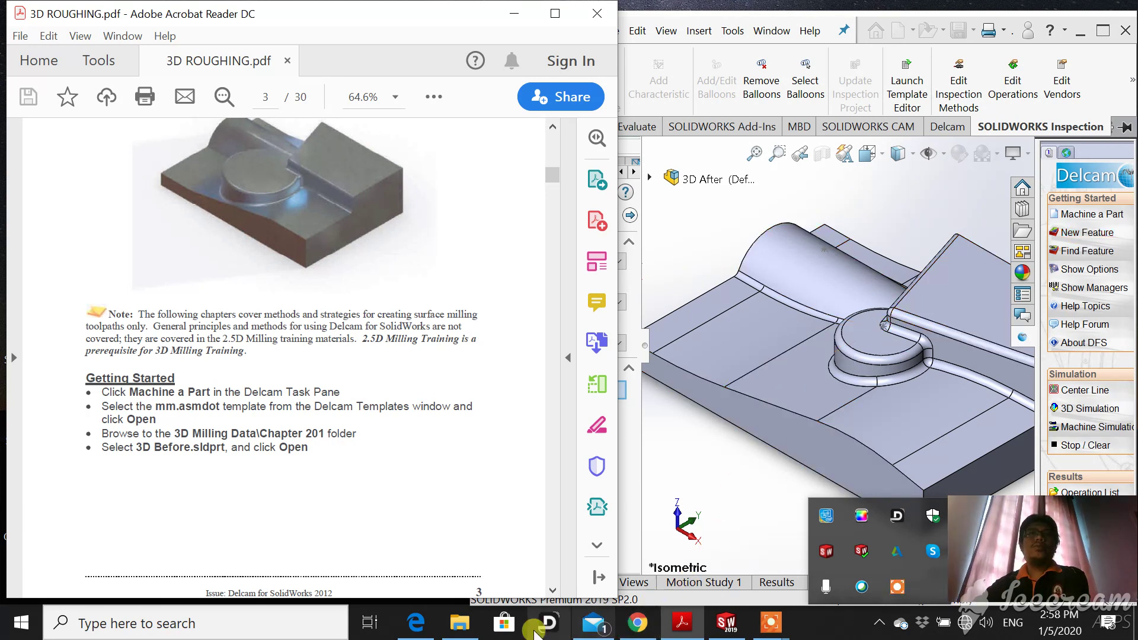
pyautogui.moveTo(461, 630)
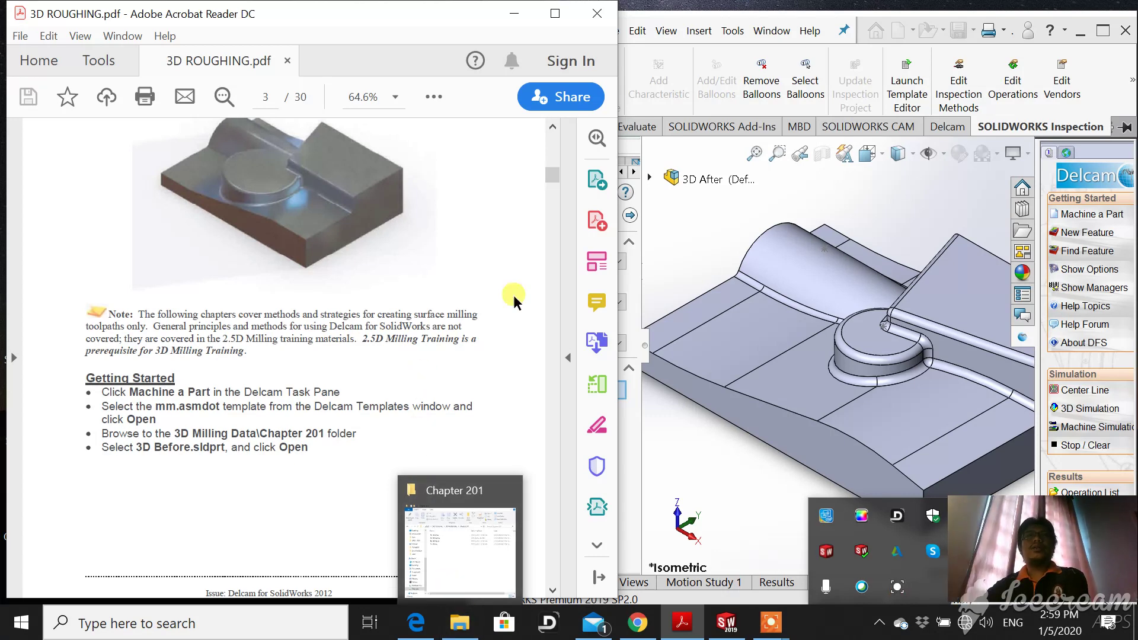
# Scroll the guide to page 4's Define the Stock Axis and Stock steps, then return to SOLIDWORKS
pyautogui.scroll(-2, 349, 305)
pyautogui.scroll(-10, 348, 306)
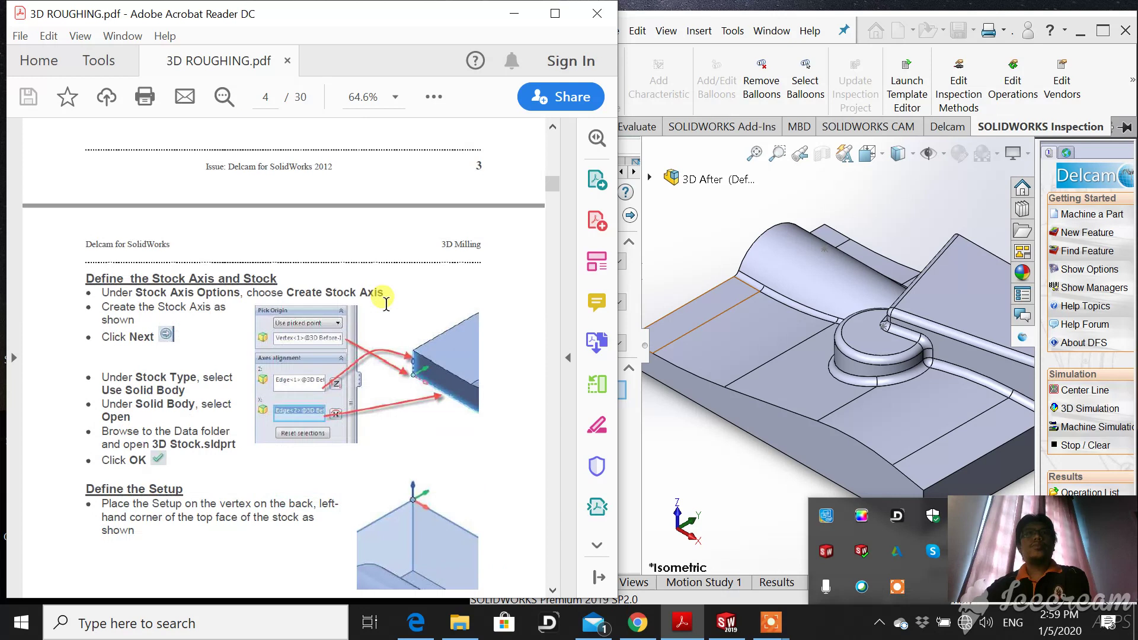
pyautogui.scroll(-1, 409, 305)
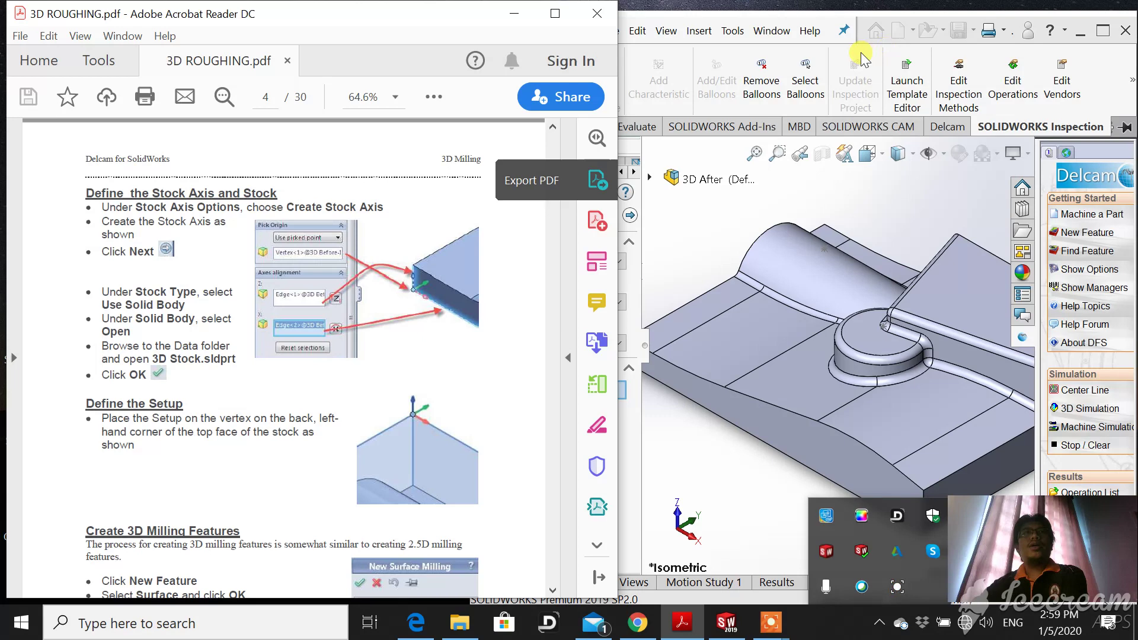
pyautogui.click(884, 212)
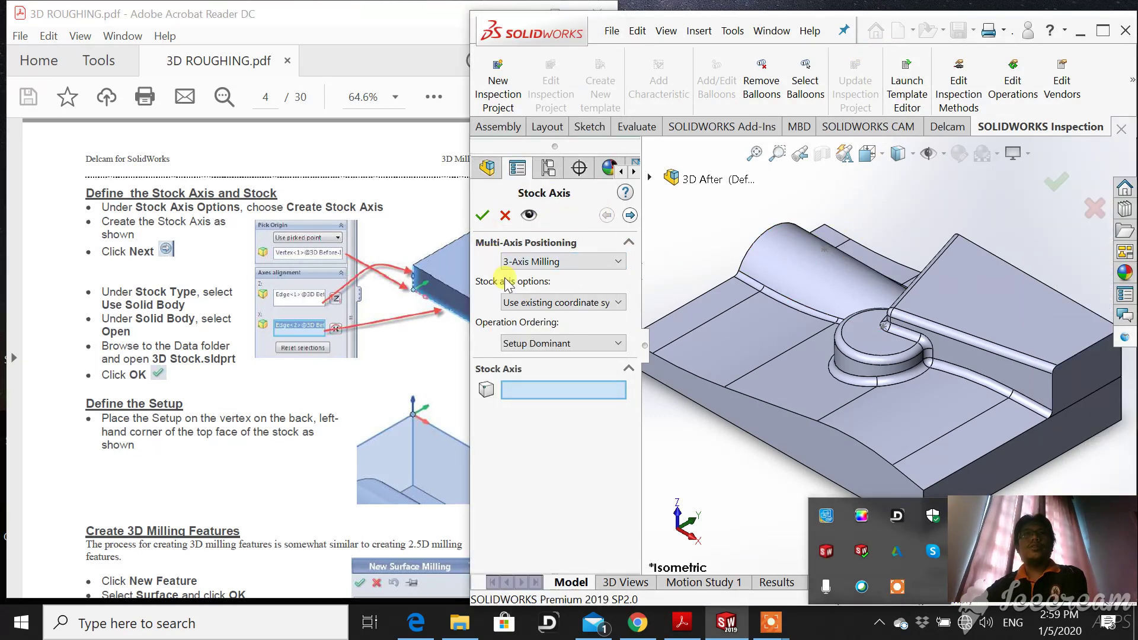
# Choose to create a new stock axis in the Stock Axis PropertyManager
pyautogui.click(629, 216)
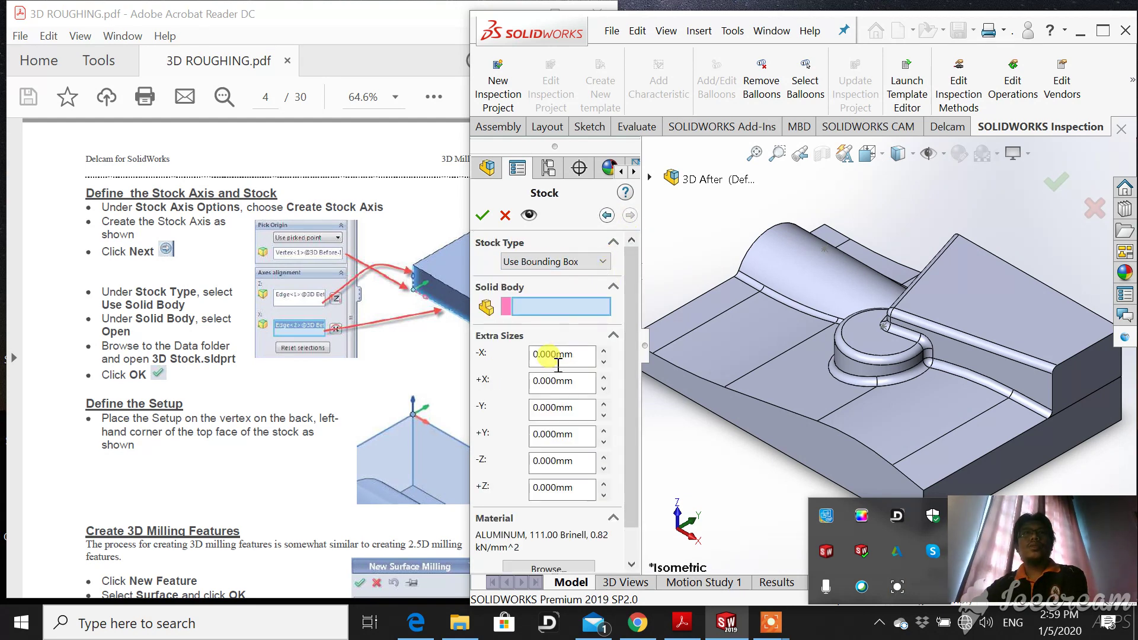
pyautogui.scroll(-1, 550, 360)
pyautogui.click(607, 216)
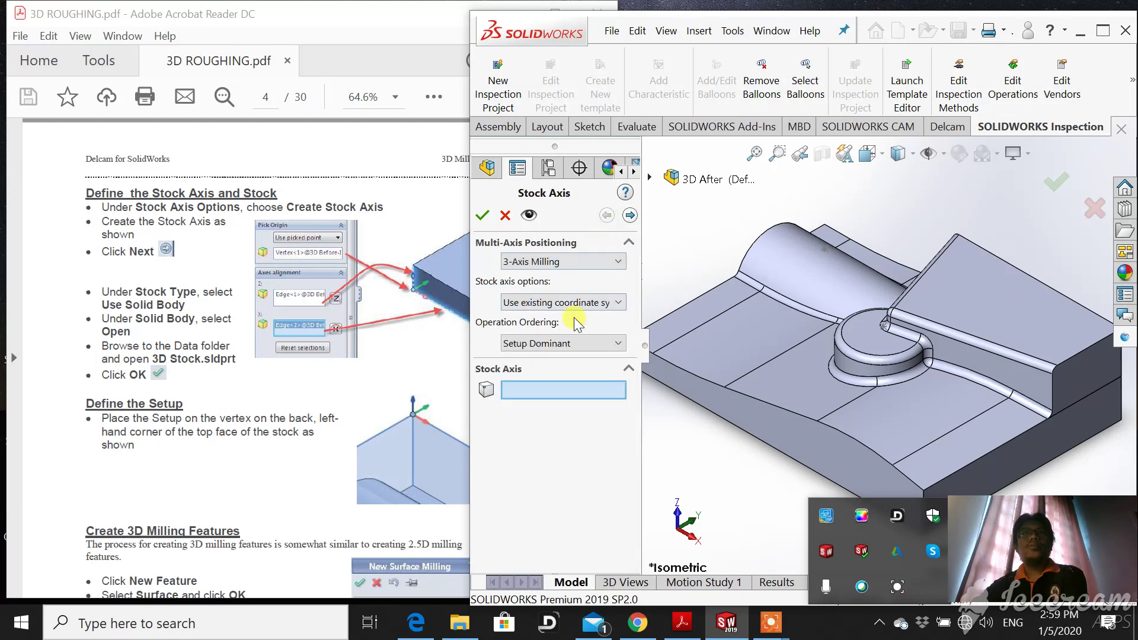
pyautogui.click(618, 300)
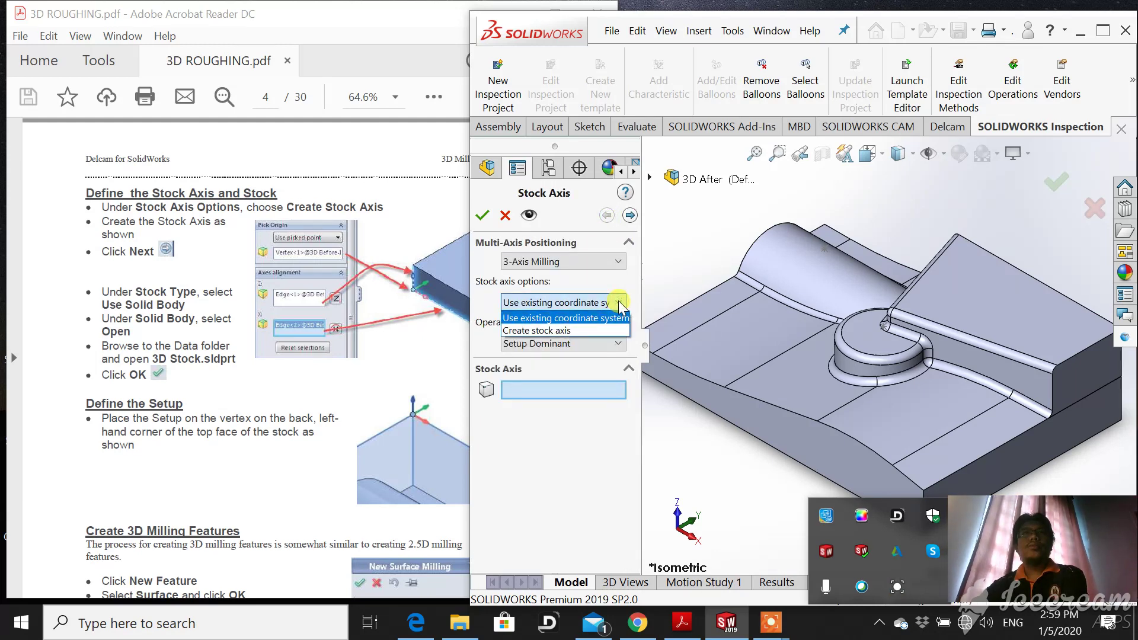
pyautogui.click(593, 331)
pyautogui.scroll(-1, 641, 379)
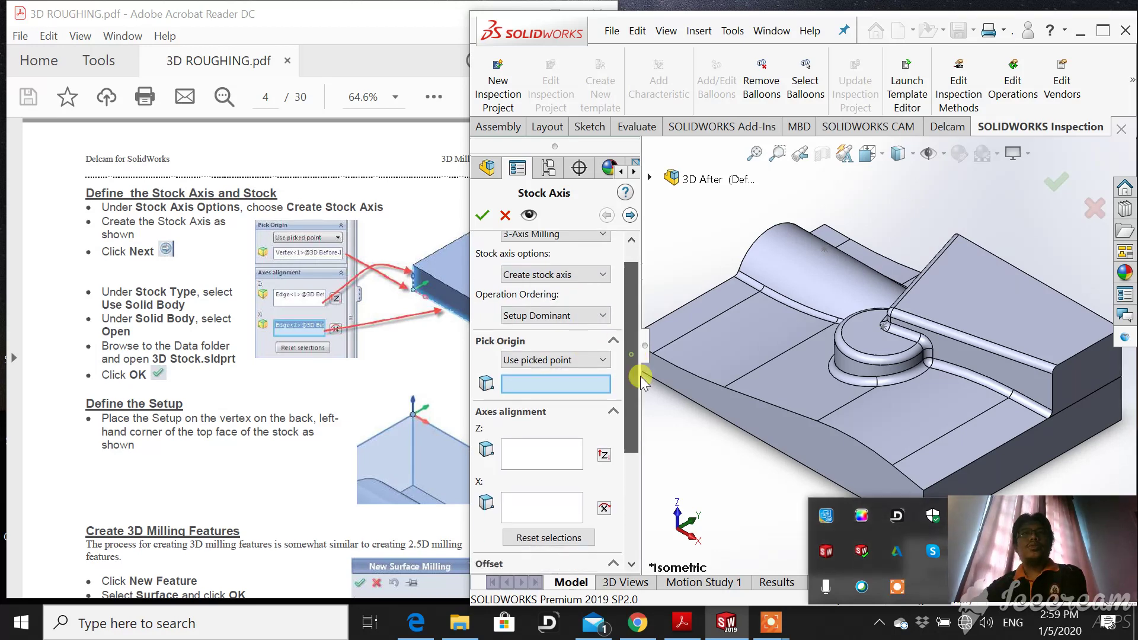
pyautogui.scroll(-1, 642, 379)
pyautogui.scroll(-2, 820, 364)
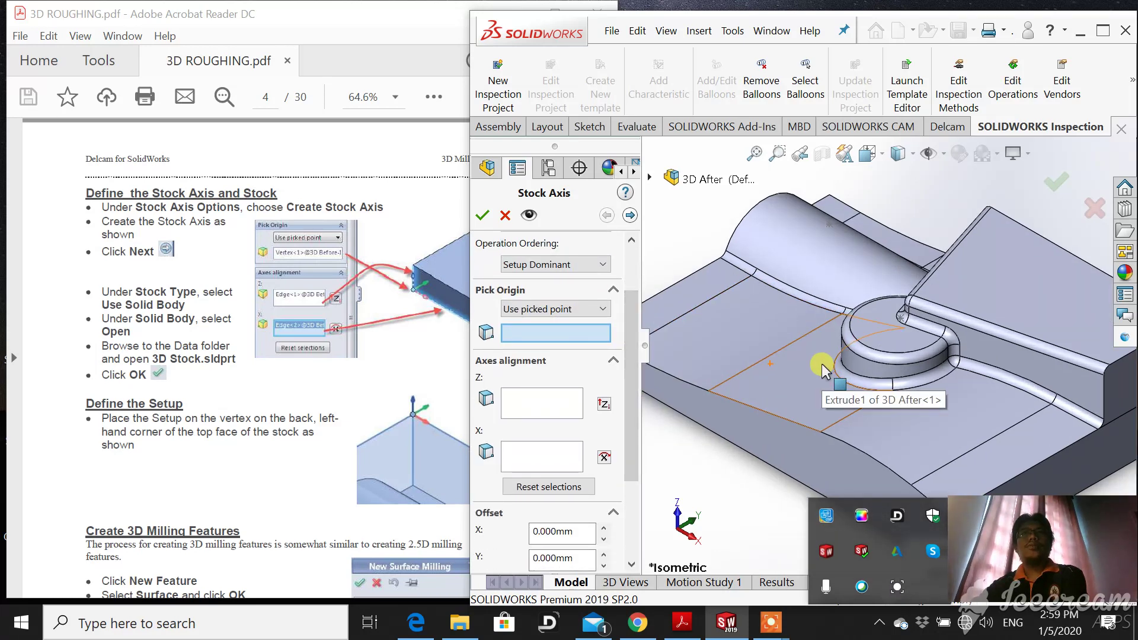
pyautogui.scroll(3, 822, 365)
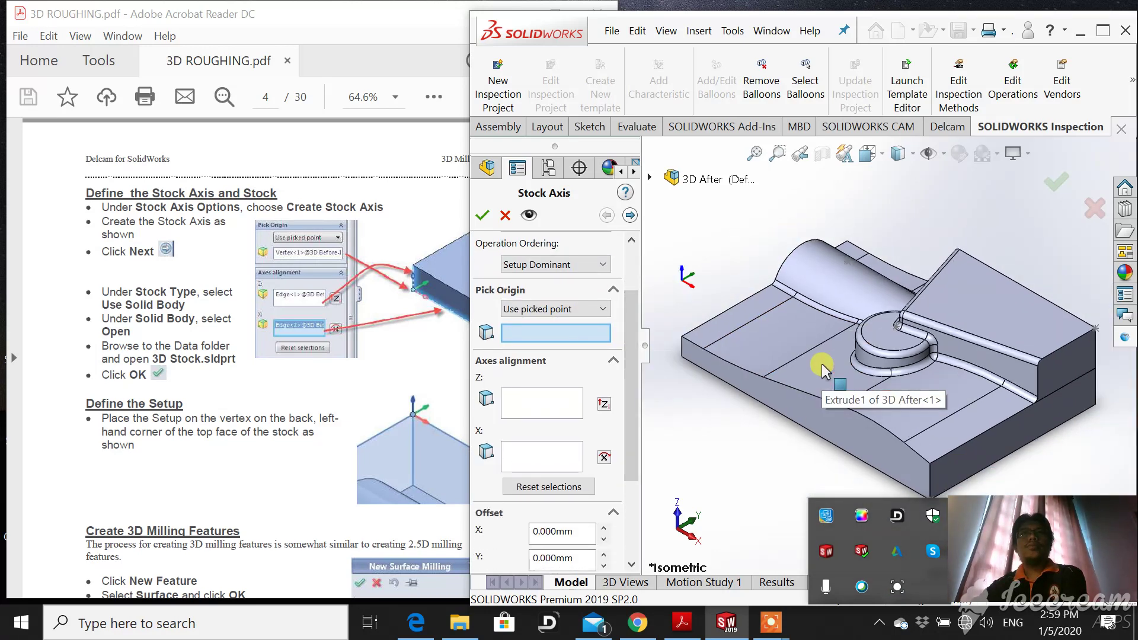
# Align stock Z to a vertical part edge (Edge<1>) and X to the bottom edge (Edge<2>)
pyautogui.click(541, 408)
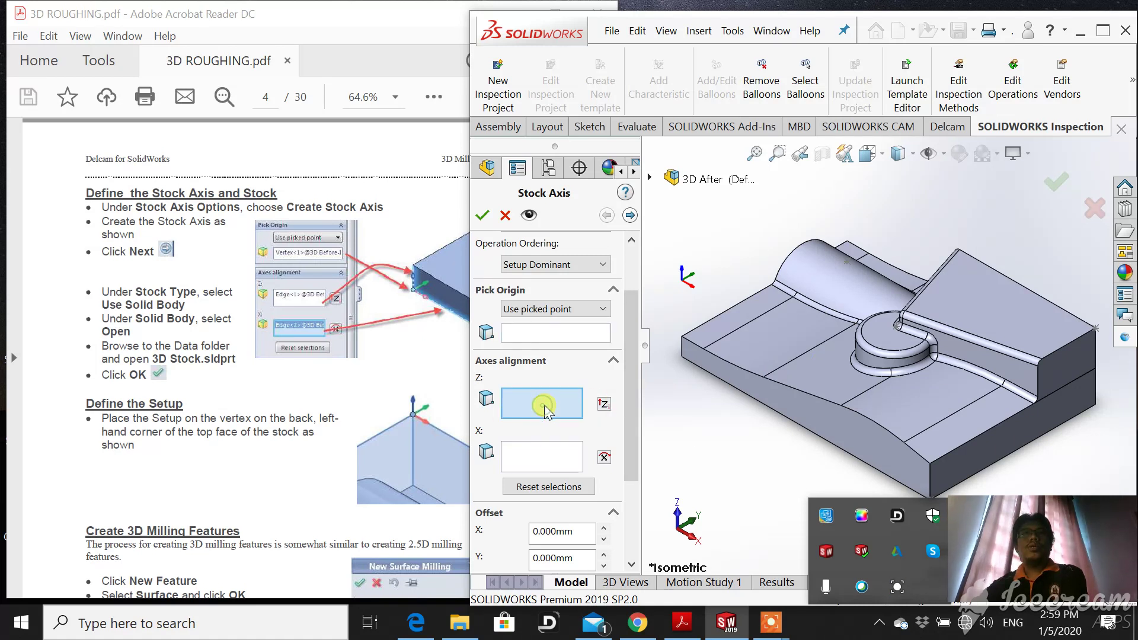
pyautogui.click(682, 347)
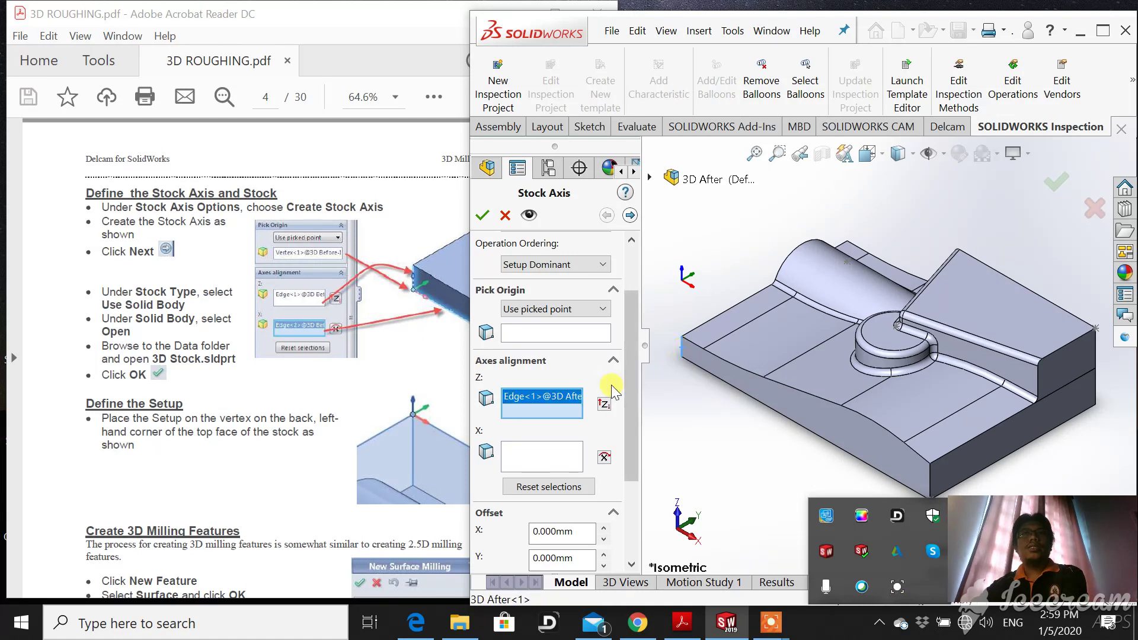
pyautogui.click(569, 455)
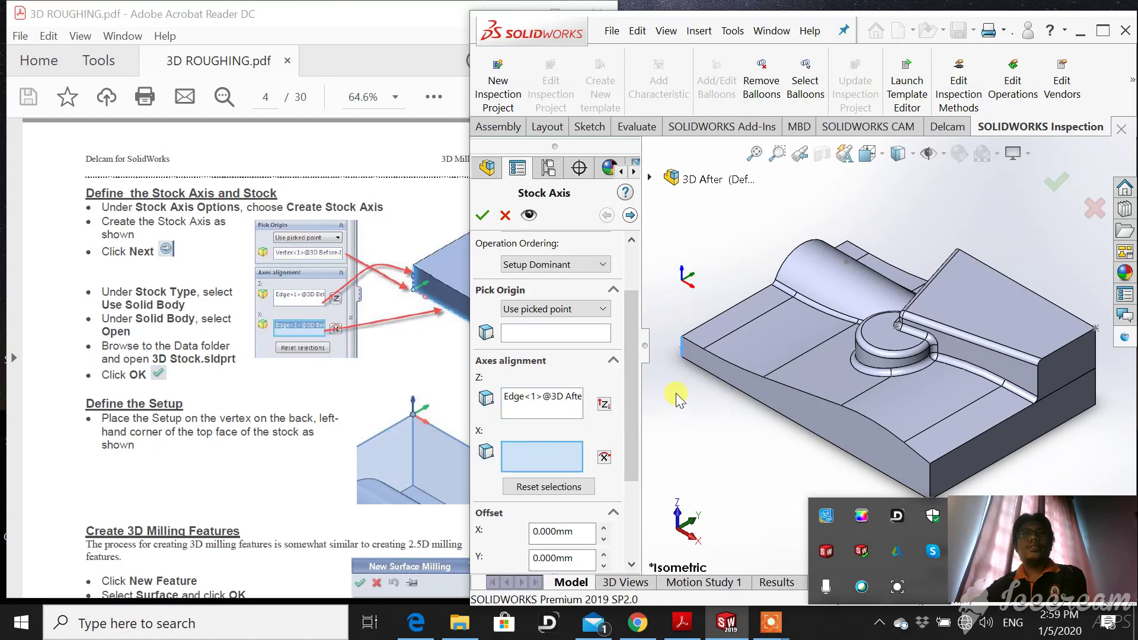
pyautogui.click(714, 376)
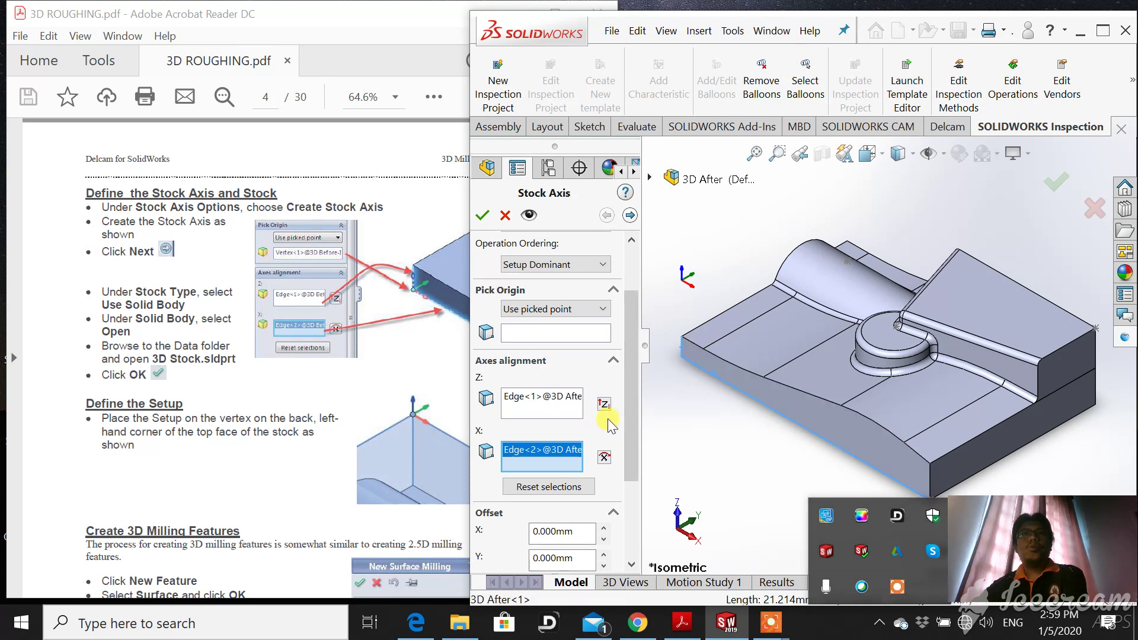
pyautogui.scroll(-2, 627, 409)
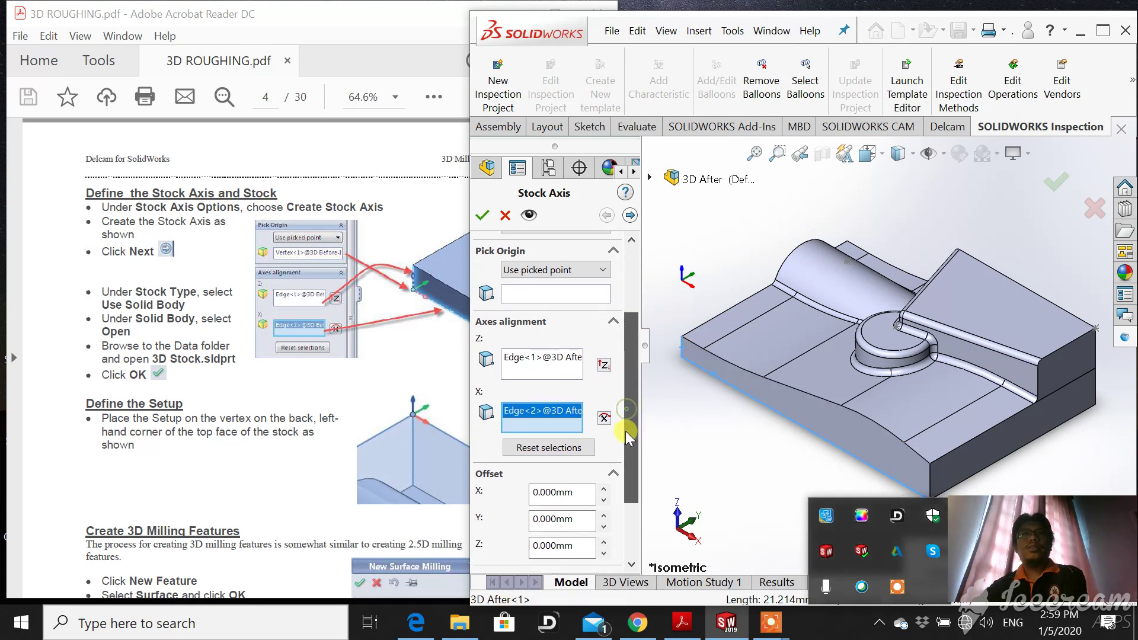
pyautogui.scroll(1, 629, 415)
pyautogui.scroll(1, 637, 422)
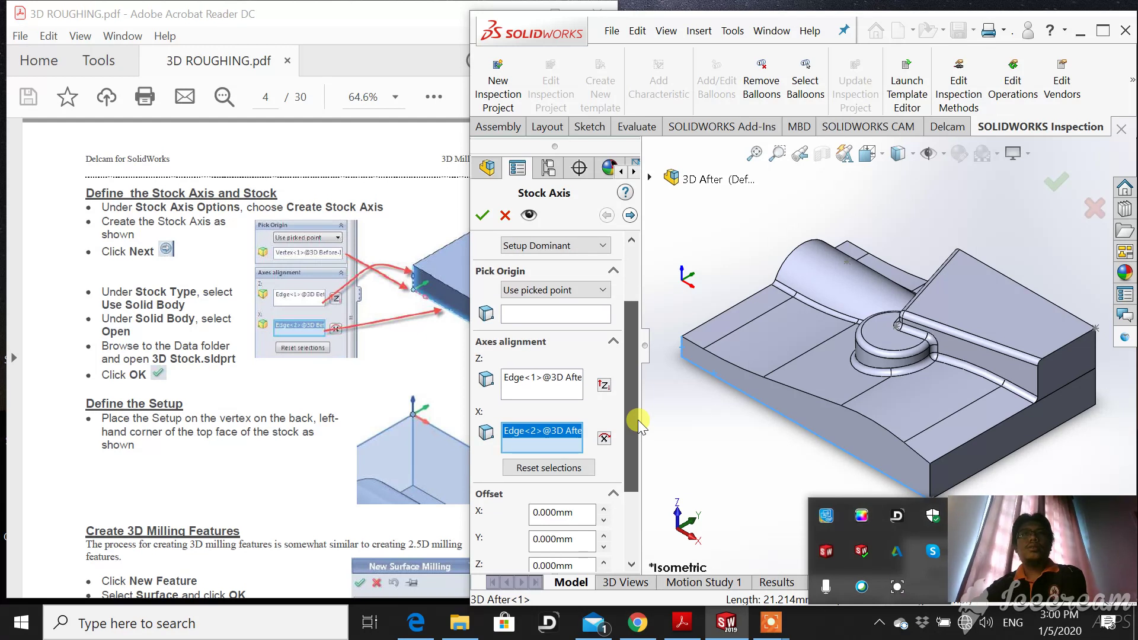
pyautogui.scroll(1, 639, 422)
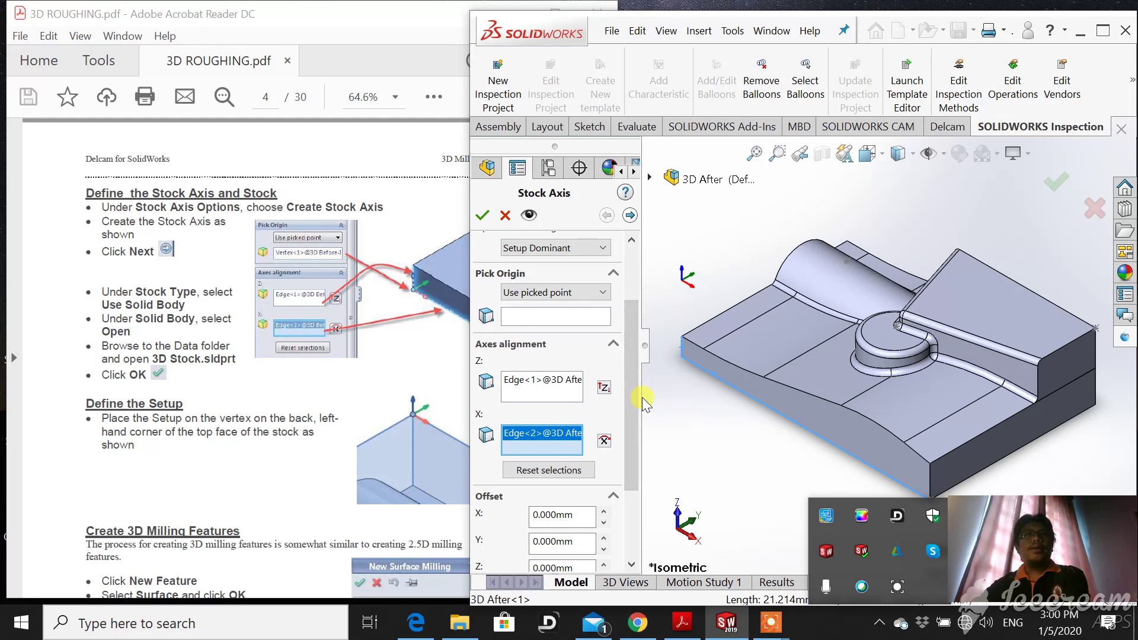
pyautogui.moveTo(634, 393); pyautogui.dragTo(659, 389)
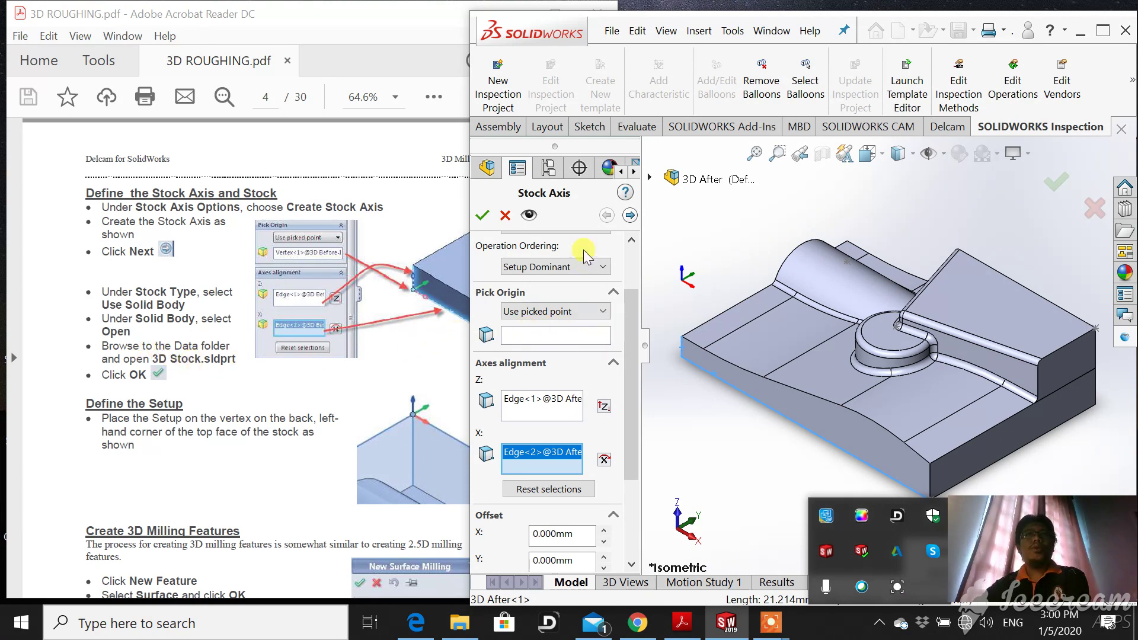
# Set Stock Type to Use Solid Body and load the 3D Stock part as the stock
pyautogui.click(630, 215)
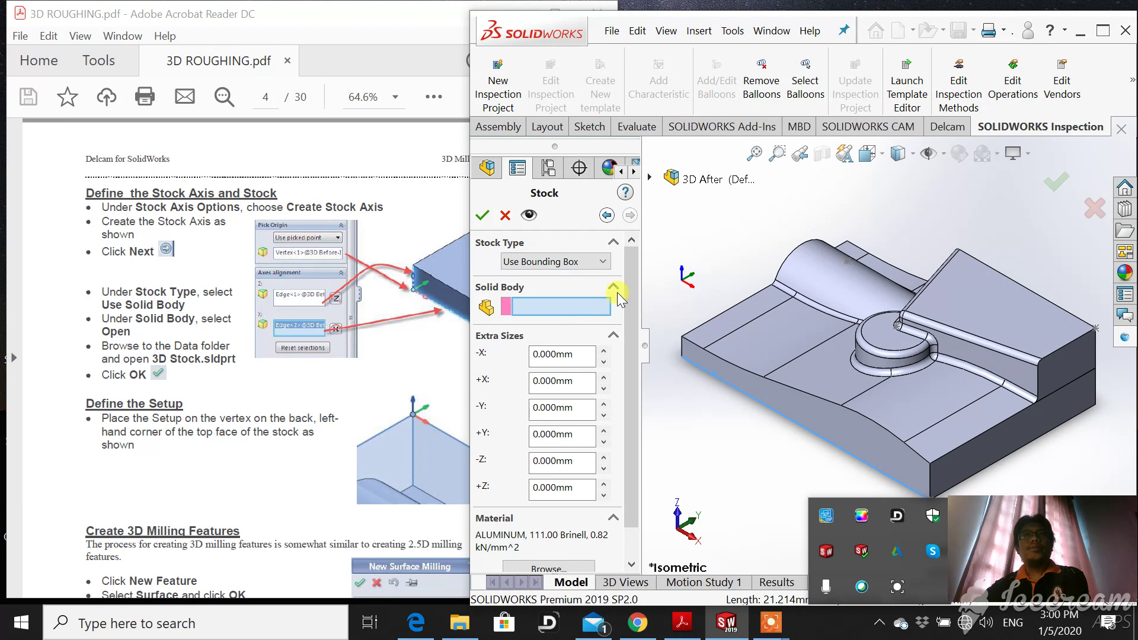
pyautogui.click(604, 261)
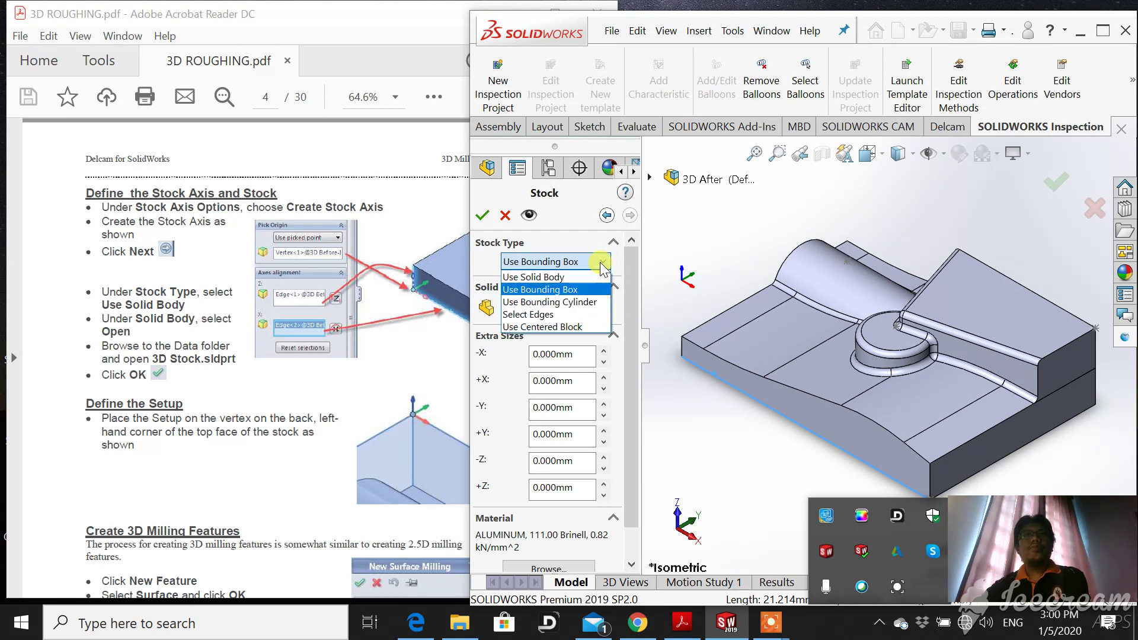
pyautogui.click(587, 276)
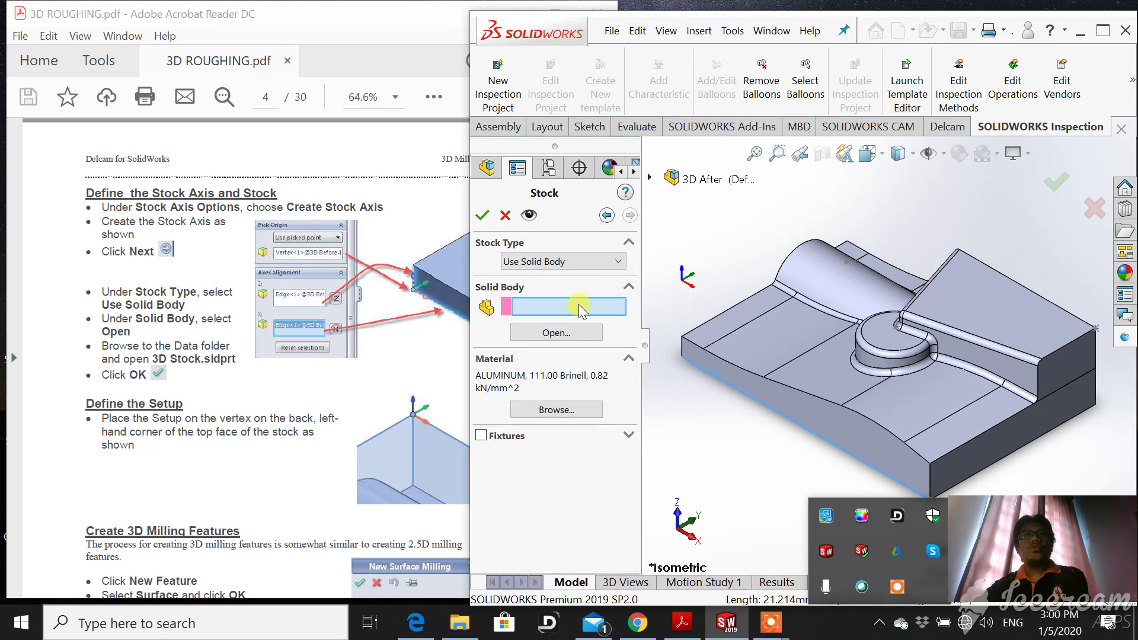
pyautogui.click(556, 333)
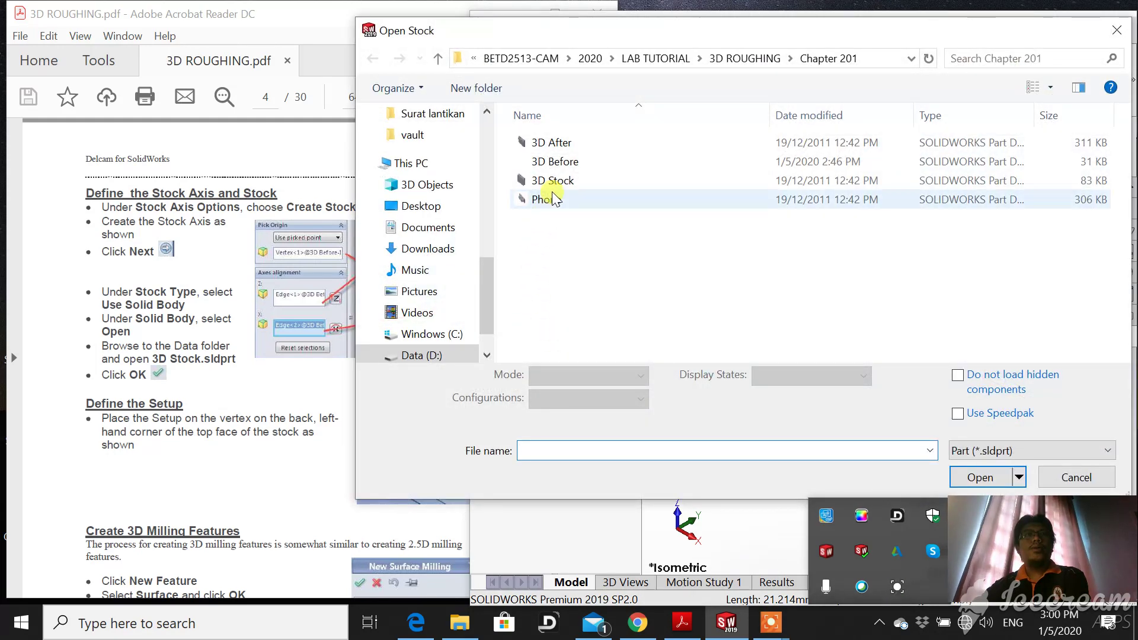
pyautogui.click(553, 181)
pyautogui.click(981, 438)
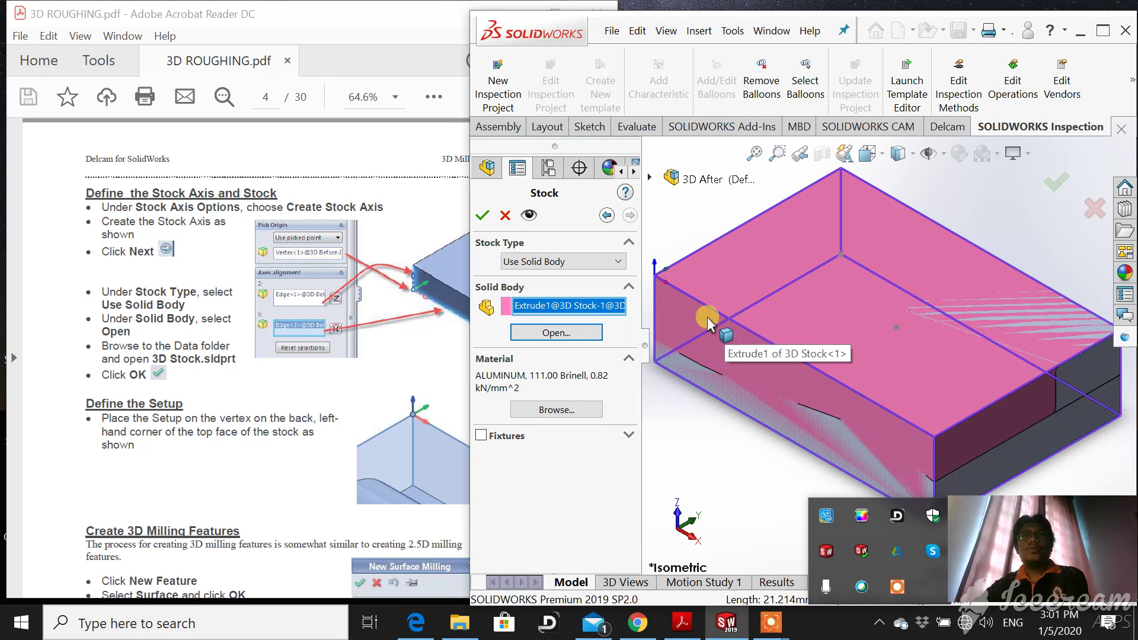
# Accept the 3D Stock solid body as stock and bring the tutorial PDF forward
pyautogui.click(482, 215)
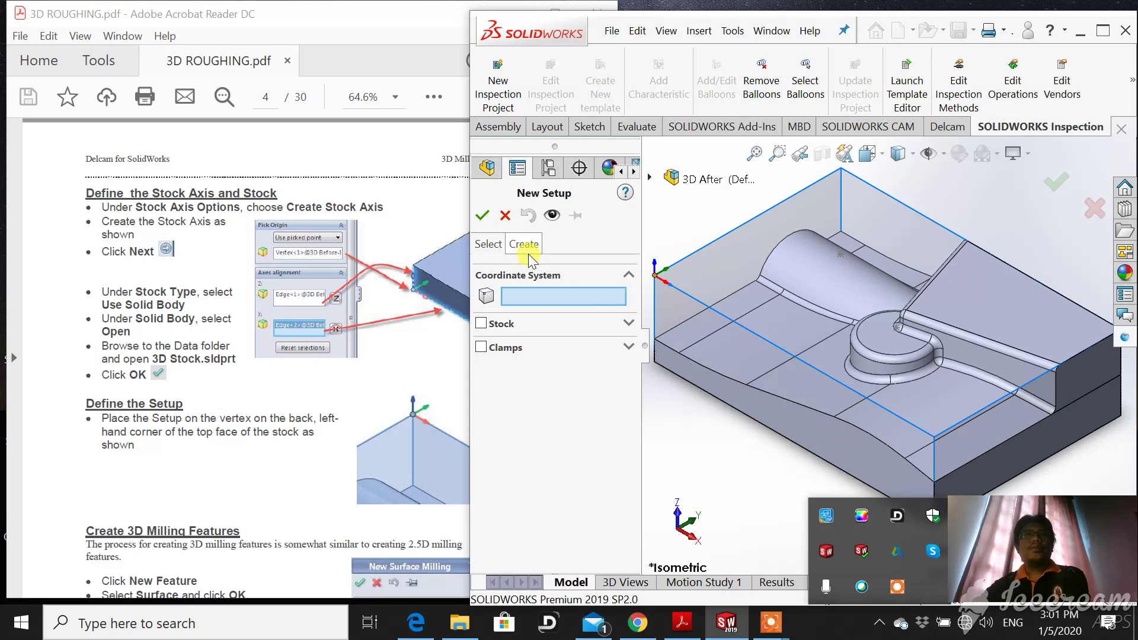
pyautogui.click(279, 498)
# Scroll page 4 to the Define the Setup instructions on the stock's back-left top corner vertex
pyautogui.scroll(-5, 282, 496)
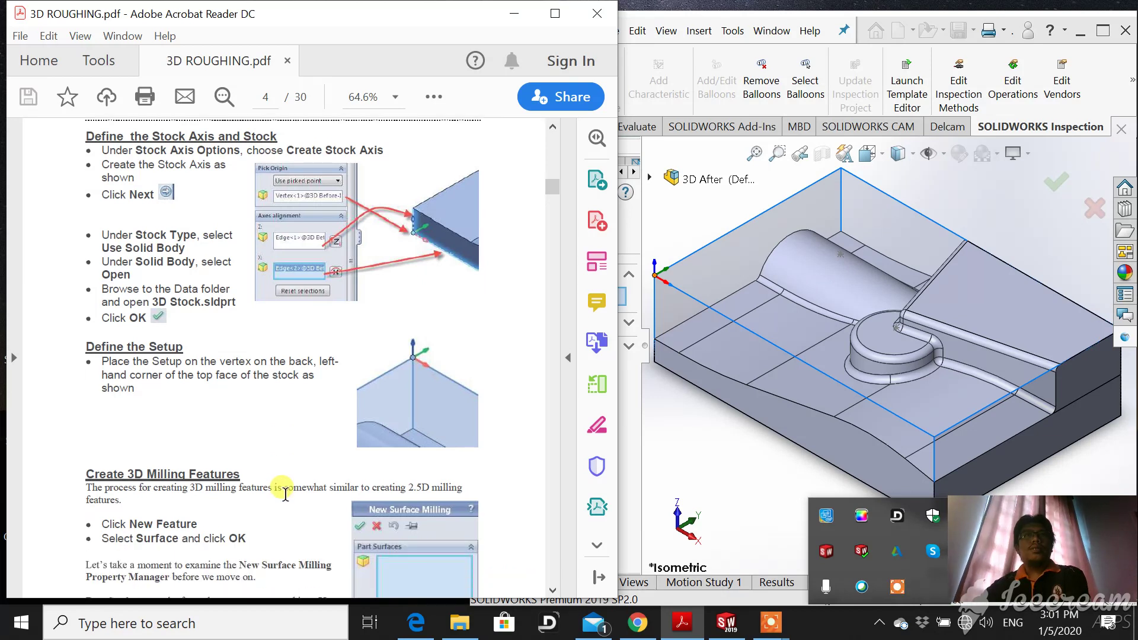
pyautogui.scroll(1, 301, 483)
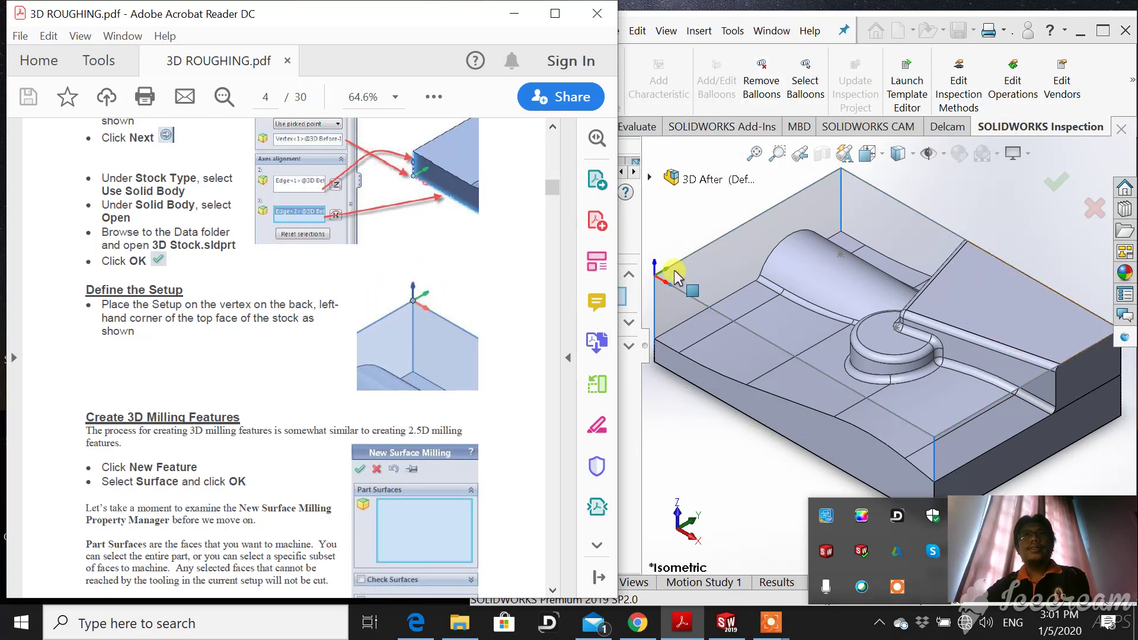
# Place the New Setup coordinate system on Vertex<1> of 3D Stock, its back-left top corner
pyautogui.click(687, 439)
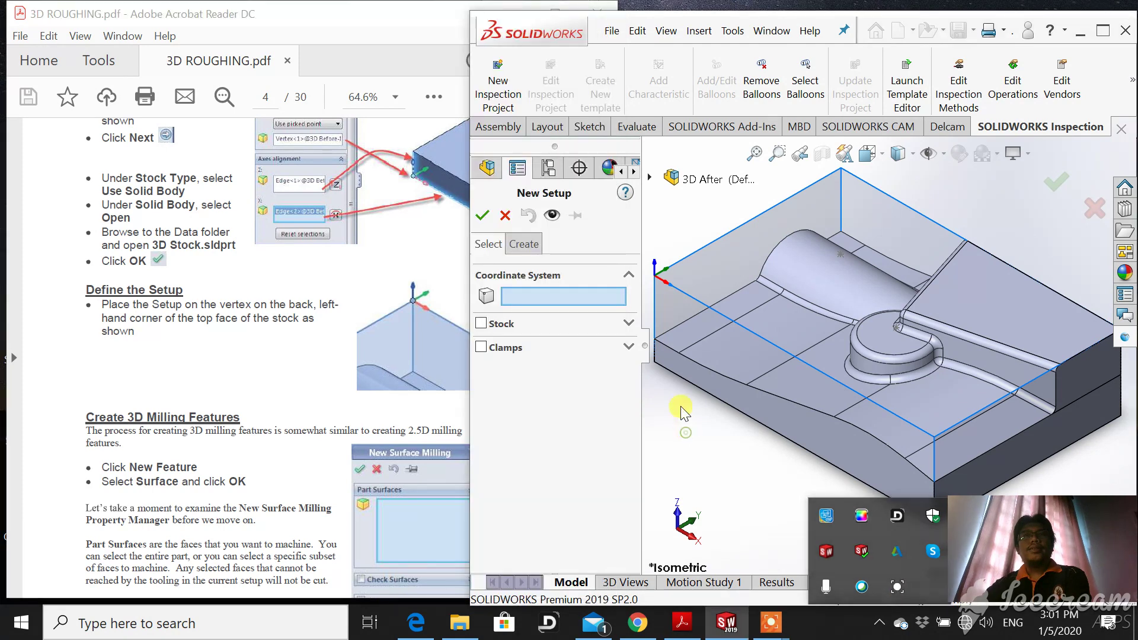
pyautogui.click(569, 297)
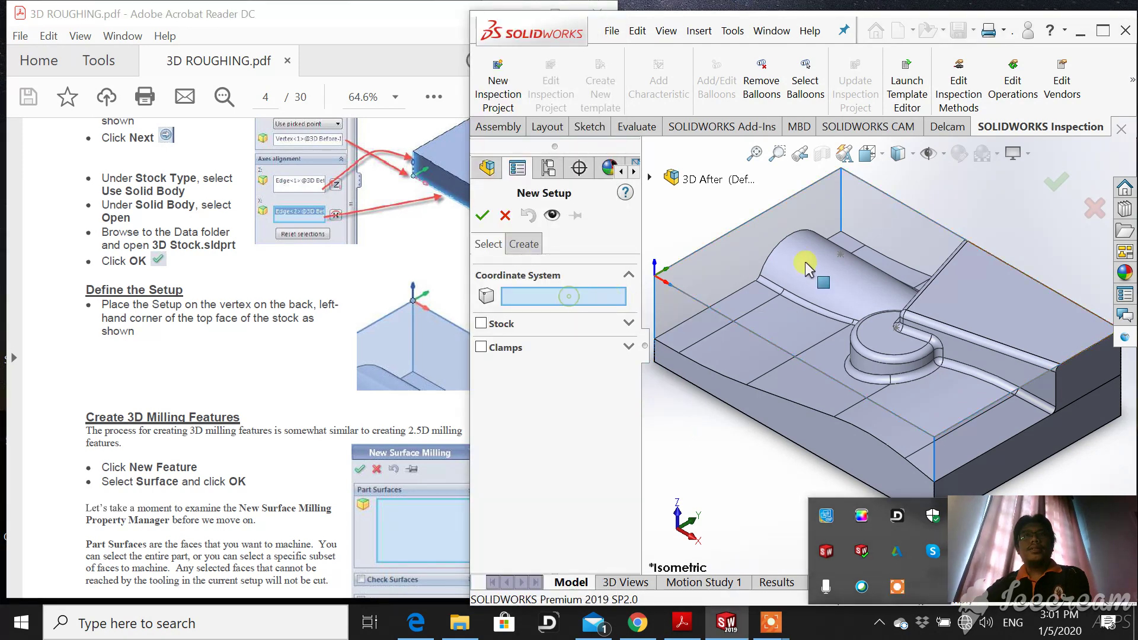
pyautogui.click(841, 168)
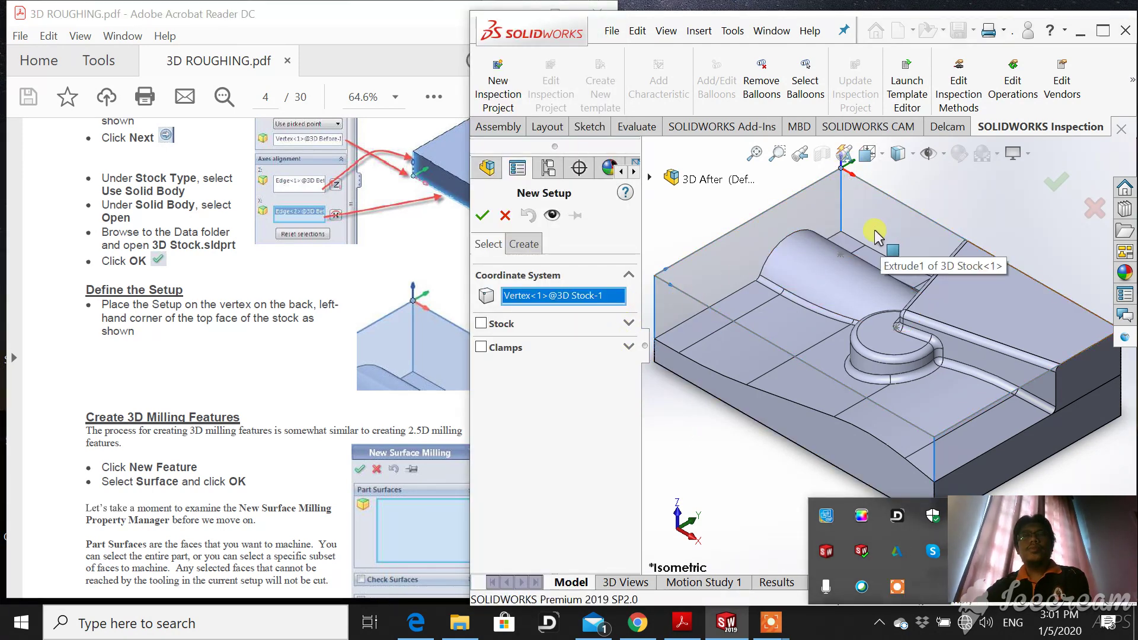